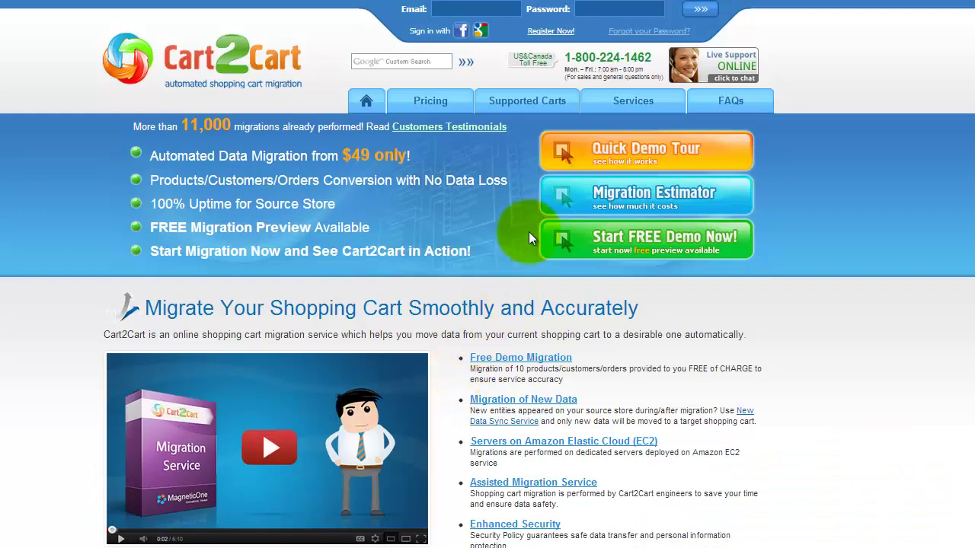
# Register a new account with the e-mail, first and last name and password, accepting the Terms Of Service
pyautogui.click(550, 31)
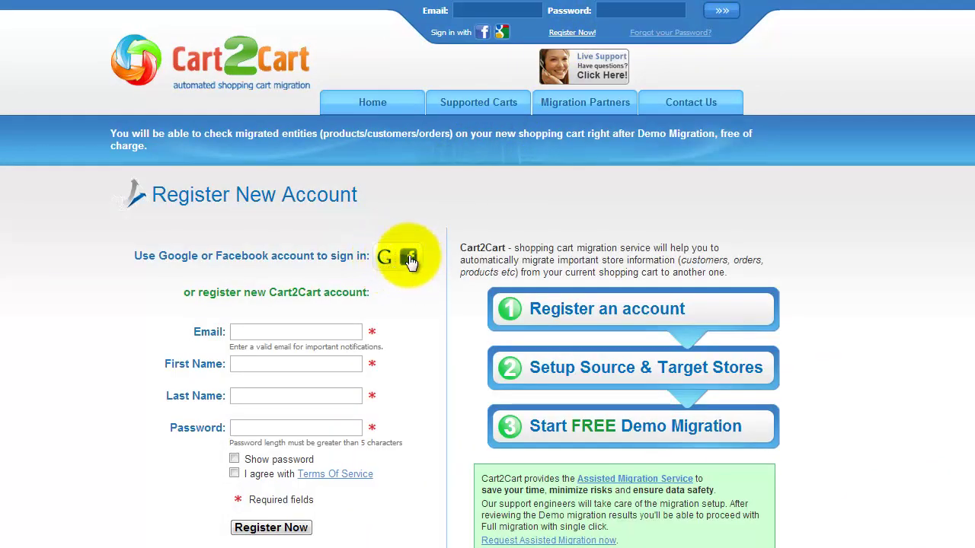
pyautogui.click(298, 331)
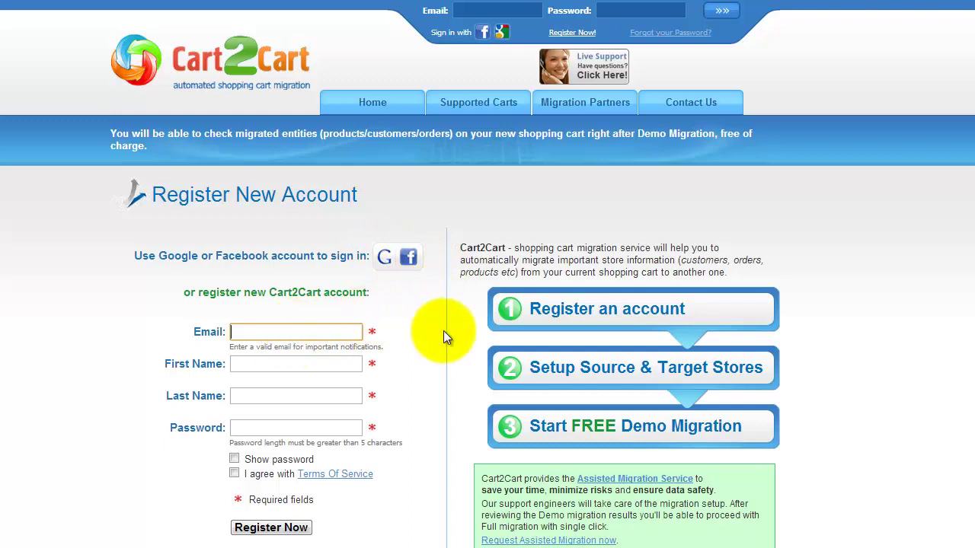
pyautogui.write('youremail@mail.com')
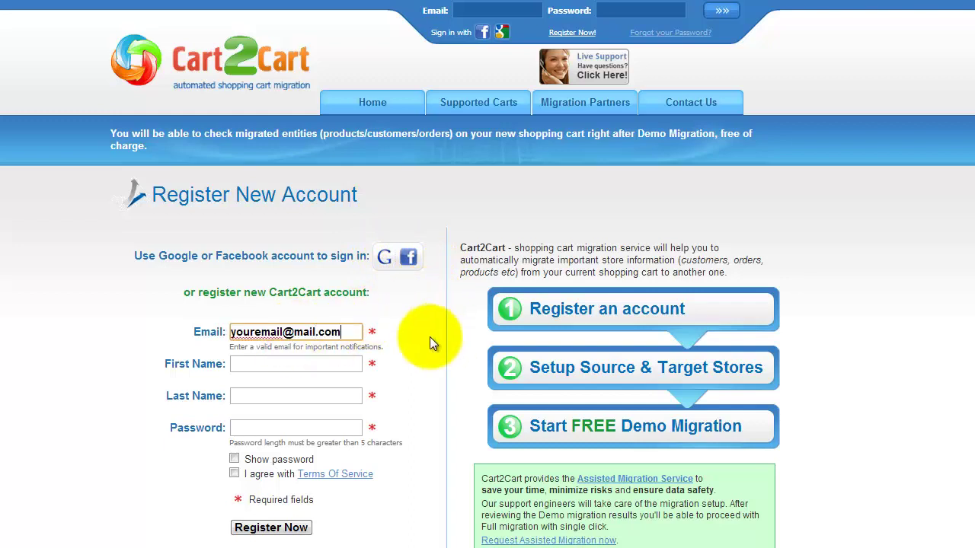
pyautogui.click(341, 366)
pyautogui.write('Your Name')
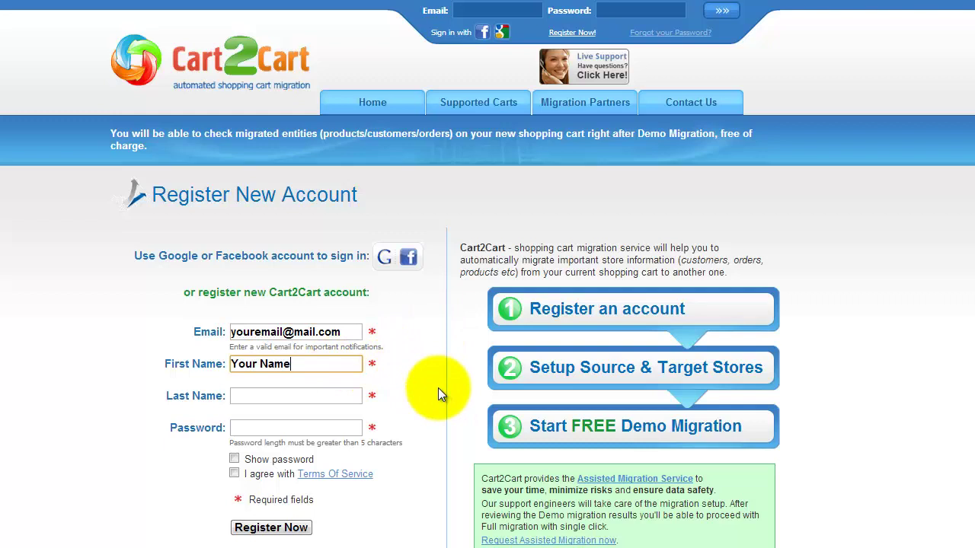
pyautogui.click(343, 399)
pyautogui.write('Your Last Name')
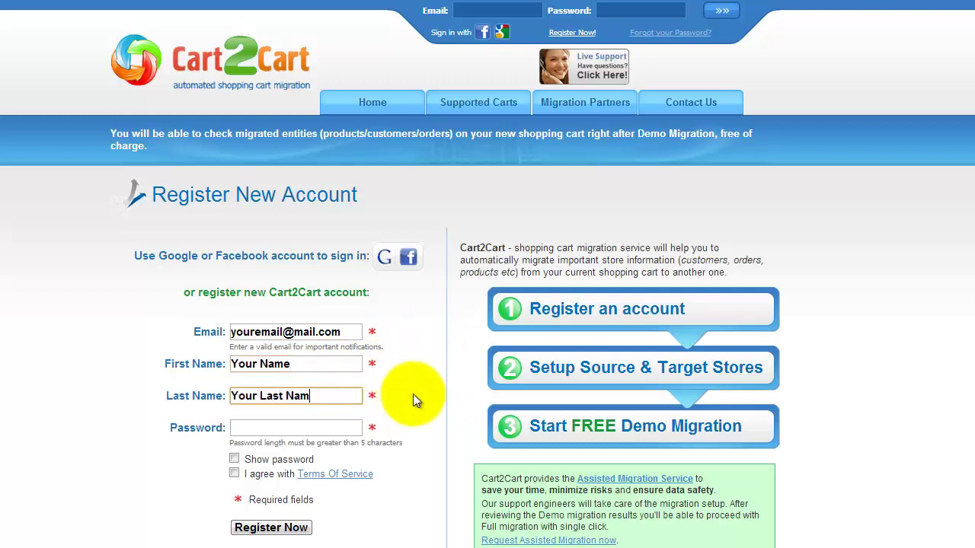
pyautogui.click(354, 428)
pyautogui.write('•••••••••••••')
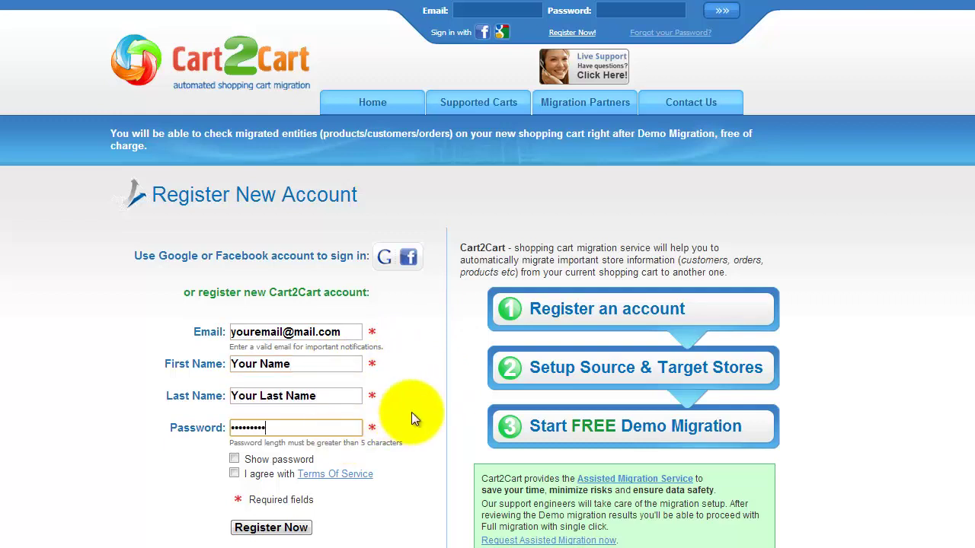
pyautogui.click(234, 474)
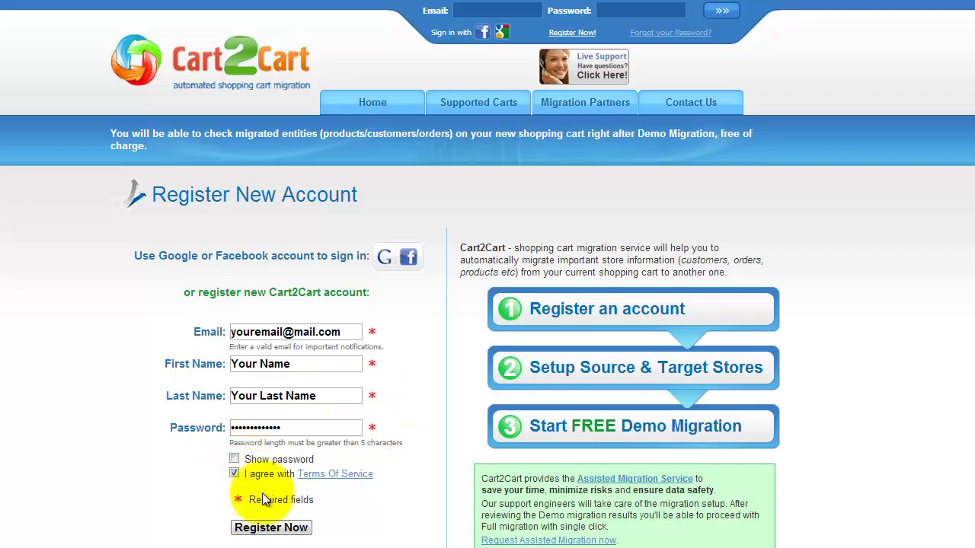
pyautogui.click(271, 528)
# Log in with the account e-mail and password, then start a new migration from My Migrations
pyautogui.click(469, 10)
pyautogui.write('you')
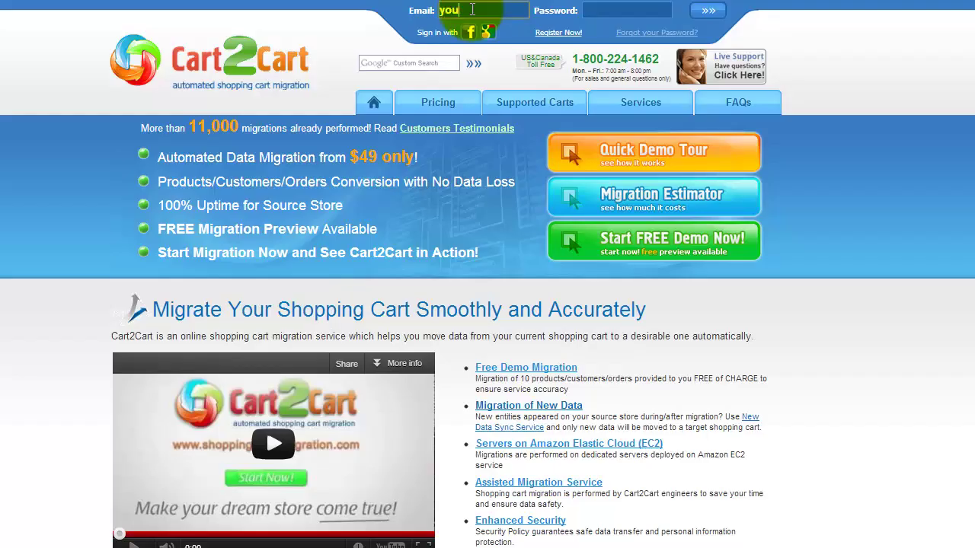
pyautogui.write('remail@mail.com')
pyautogui.click(606, 9)
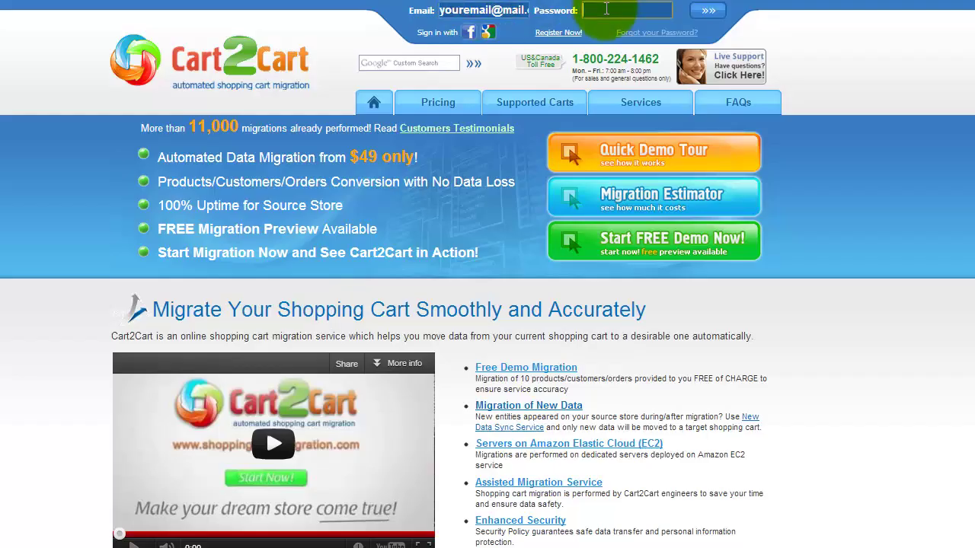
pyautogui.click(709, 10)
pyautogui.scroll(-2, 487, 274)
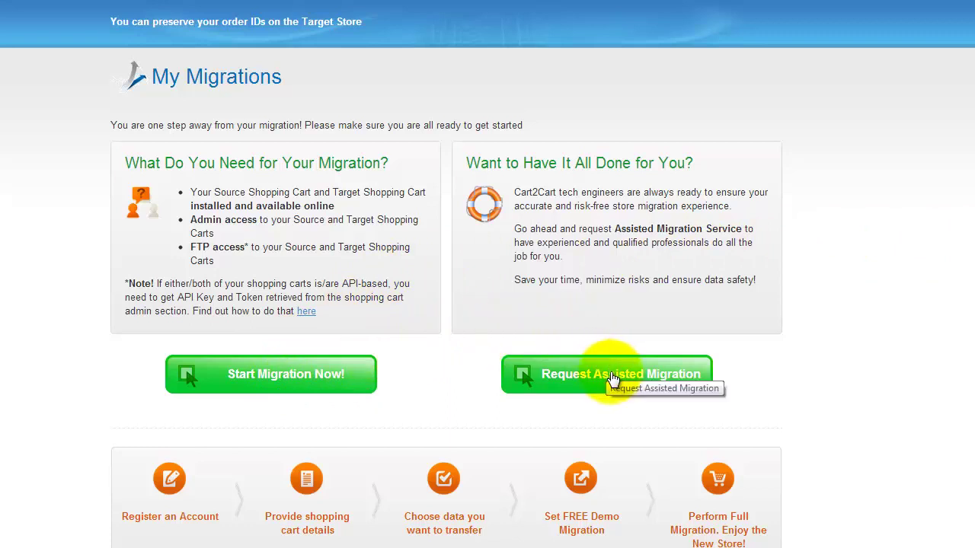
pyautogui.click(280, 376)
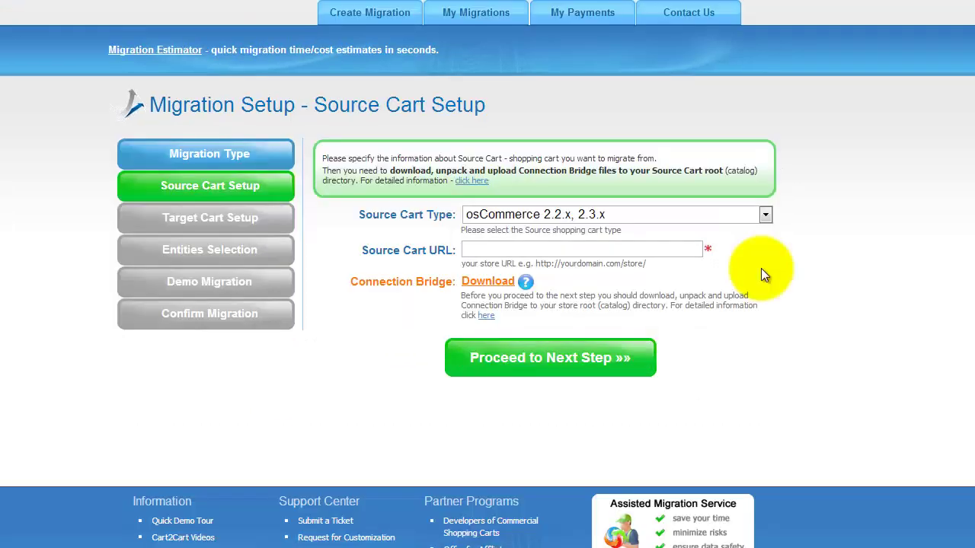
# Choose Zen Cart 1.5.x as the source cart type and enter yourzencartstore.com as its URL
pyautogui.click(766, 215)
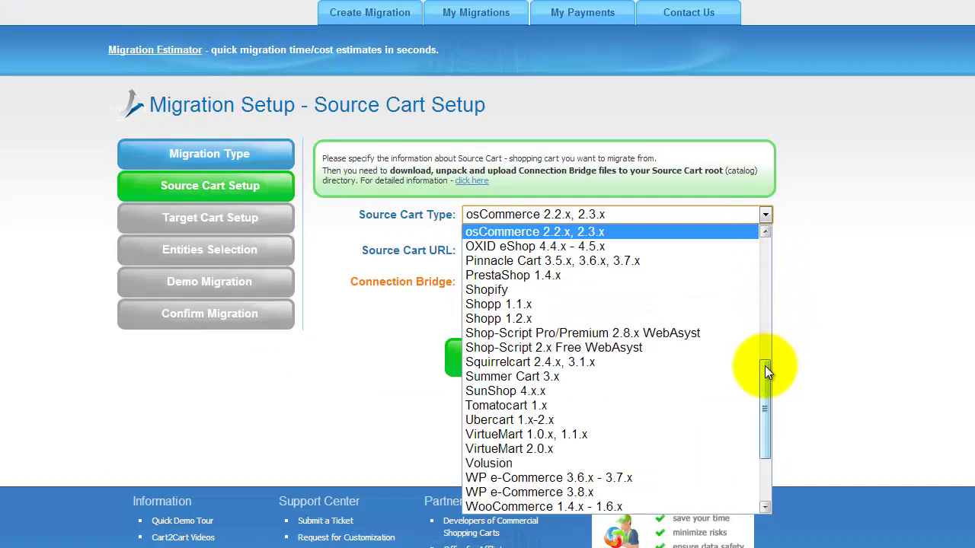
pyautogui.moveTo(765, 369); pyautogui.dragTo(777, 416)
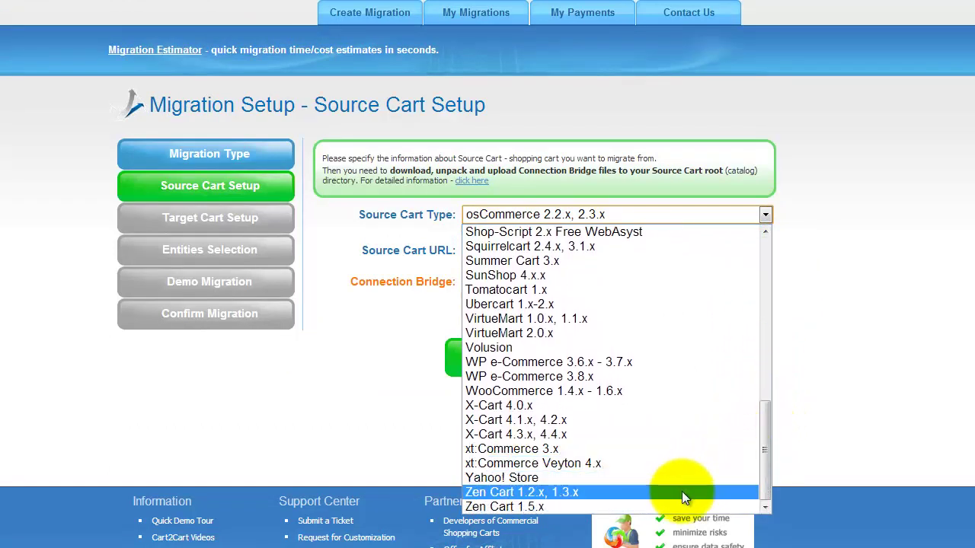
pyautogui.click(554, 507)
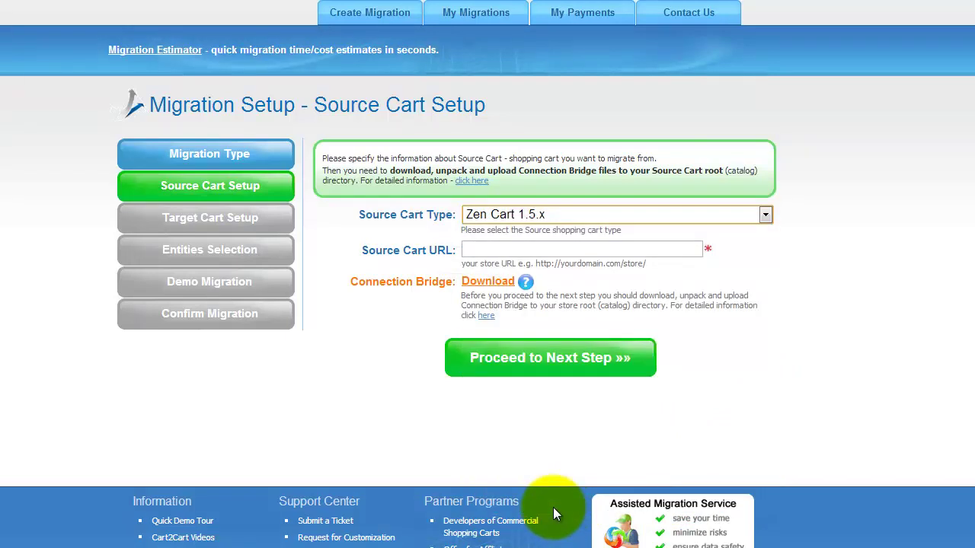
pyautogui.click(578, 250)
pyautogui.write('yourzencartstore.com')
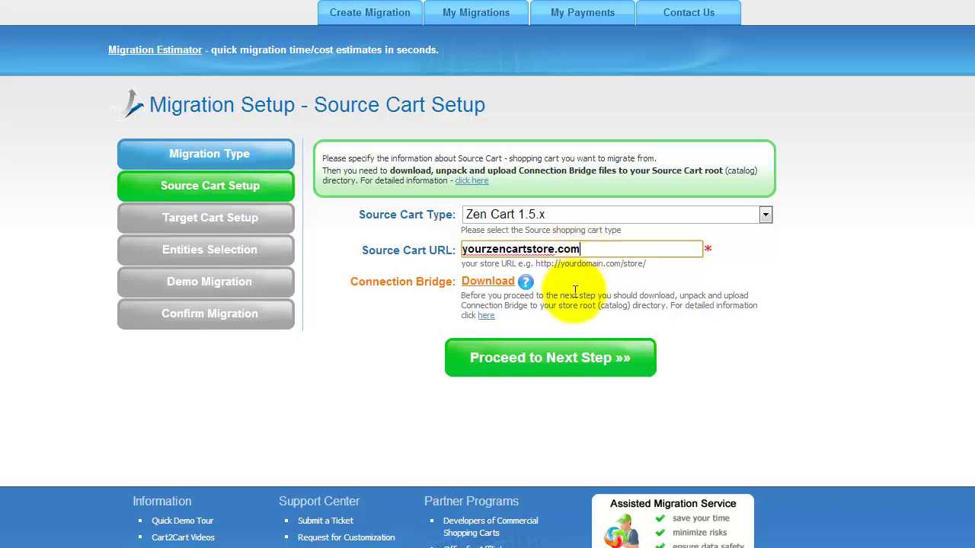
pyautogui.click(486, 316)
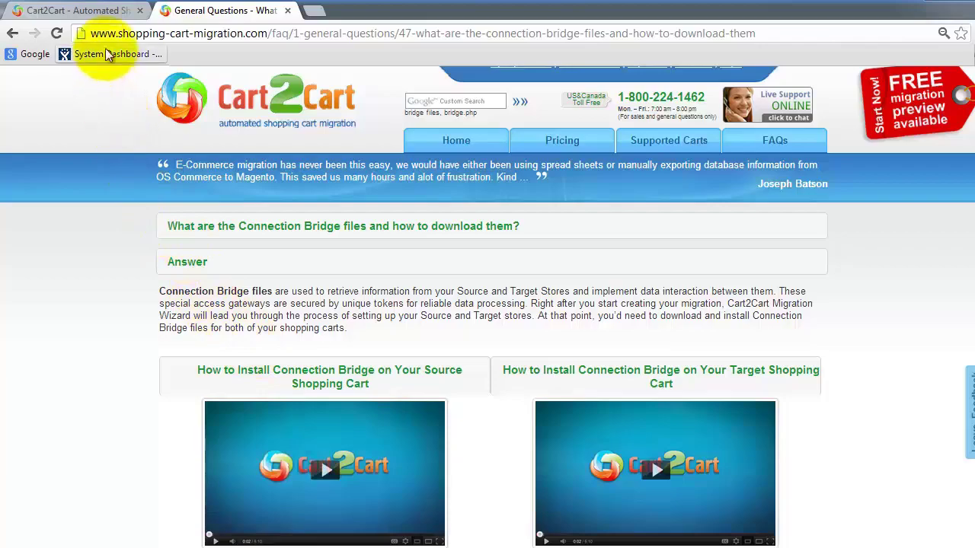
pyautogui.click(97, 10)
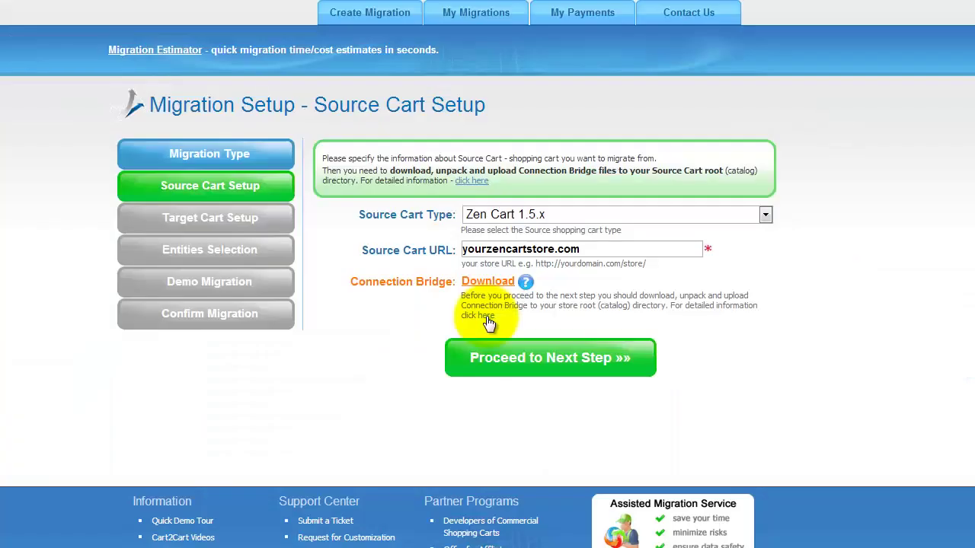
# Set Magento 1.1.x-1.7.x CE as target cart at yourmagentostore.com and proceed to Entities Selection
pyautogui.click(528, 363)
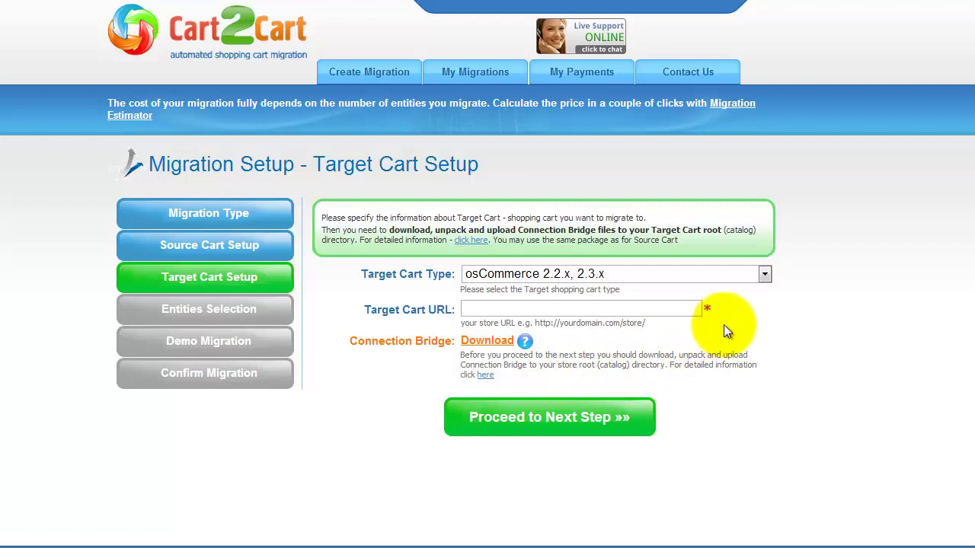
pyautogui.click(764, 274)
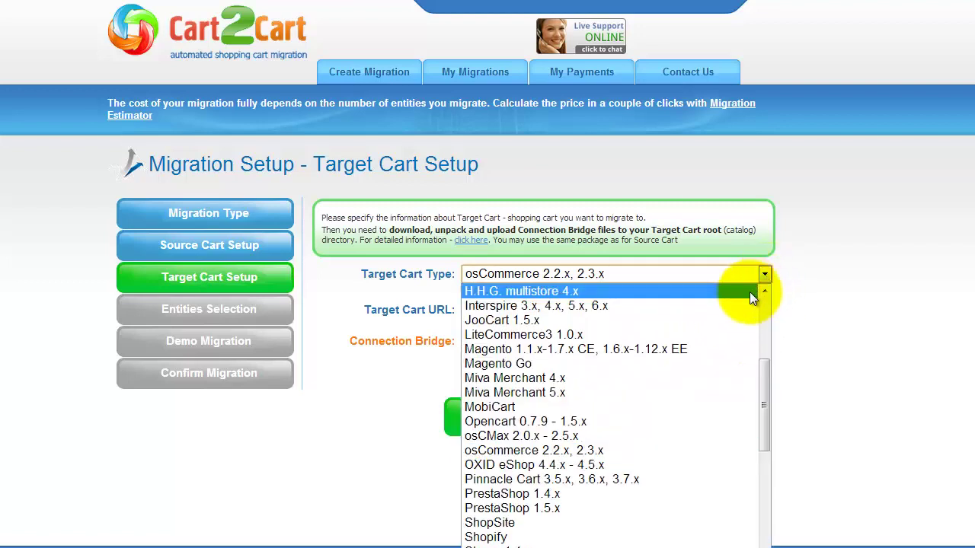
pyautogui.click(705, 350)
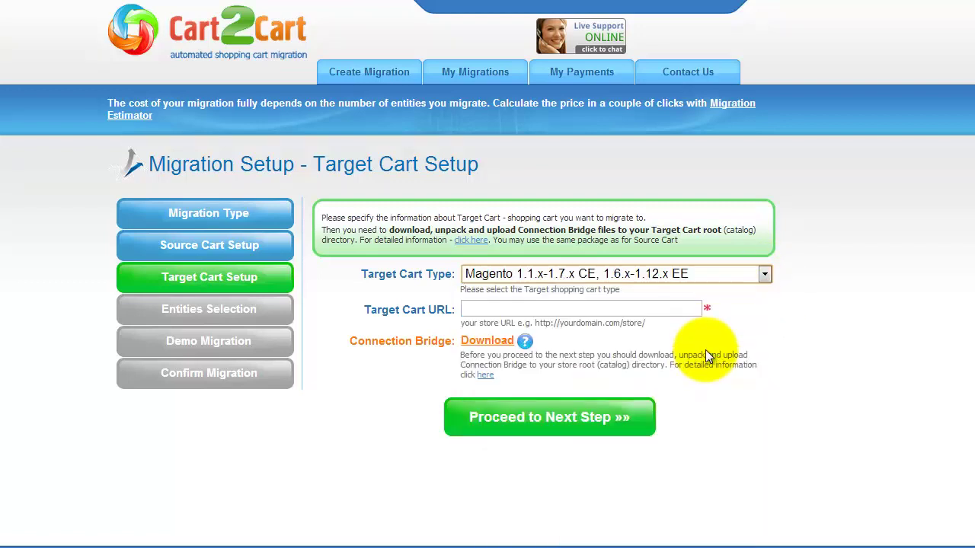
pyautogui.click(673, 307)
pyautogui.write('yourmagentostore.com')
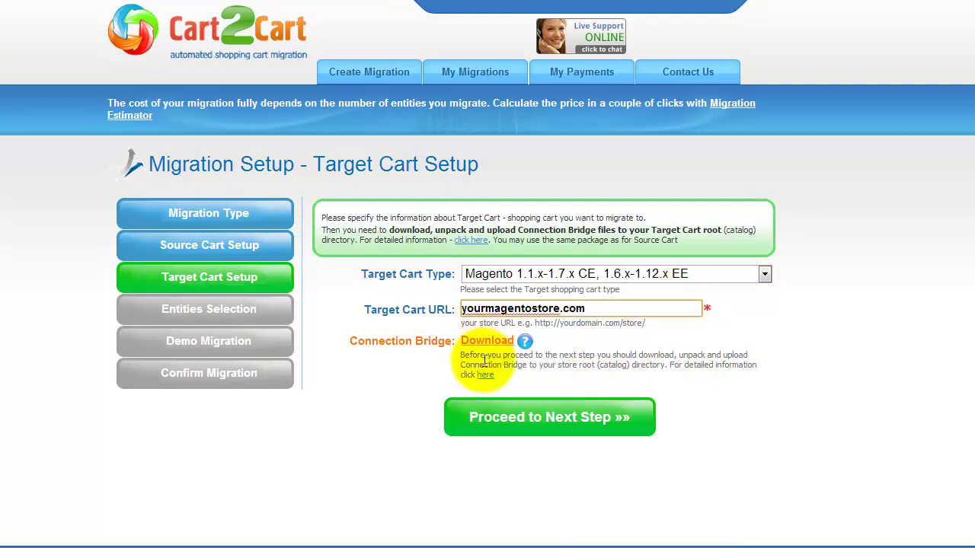
pyautogui.click(523, 418)
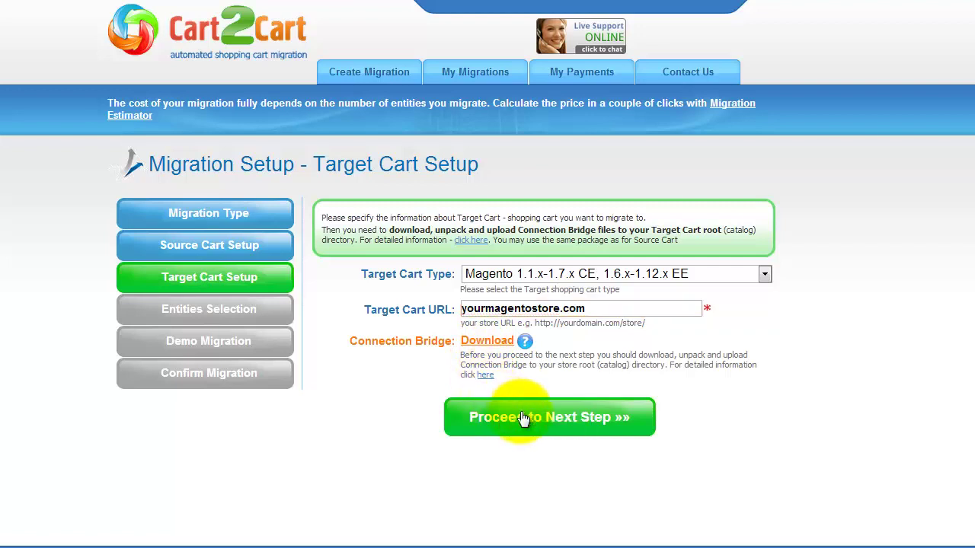
pyautogui.scroll(-2, 523, 419)
pyautogui.scroll(-3, 487, 275)
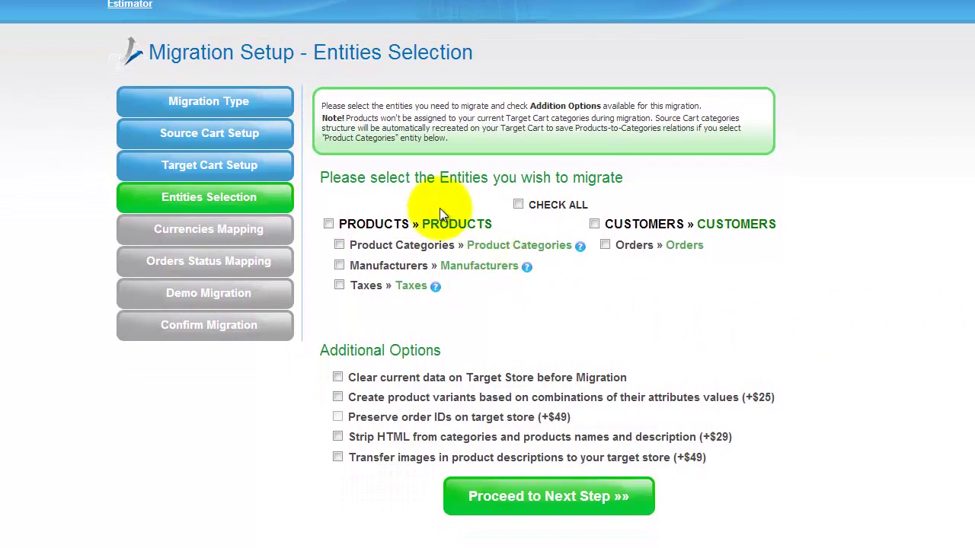
# Select all entities for migration using CHECK ALL
pyautogui.click(340, 244)
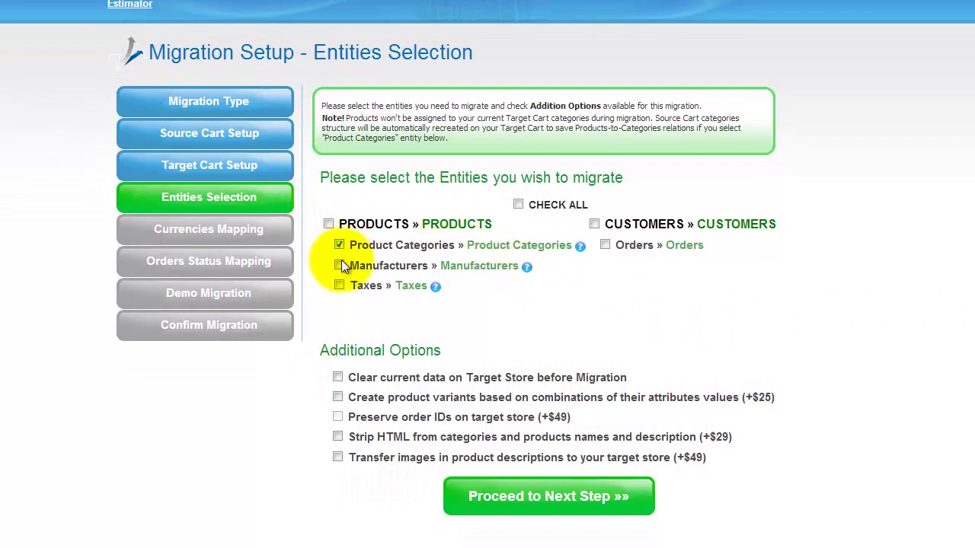
pyautogui.click(341, 286)
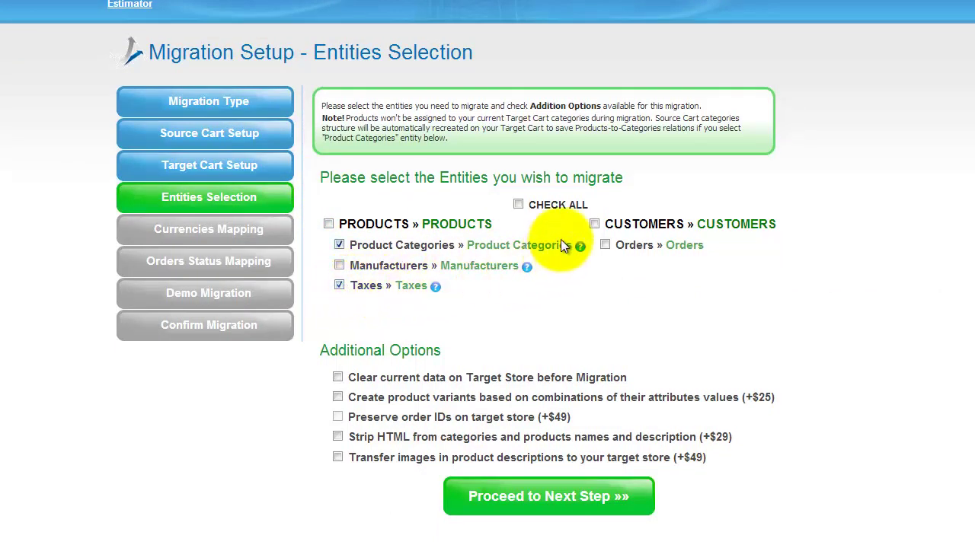
pyautogui.click(594, 223)
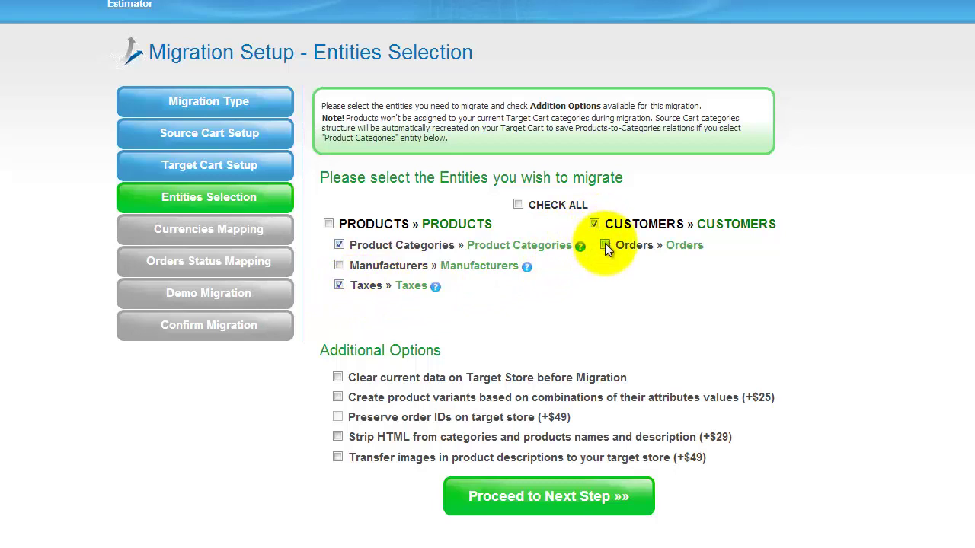
pyautogui.click(519, 206)
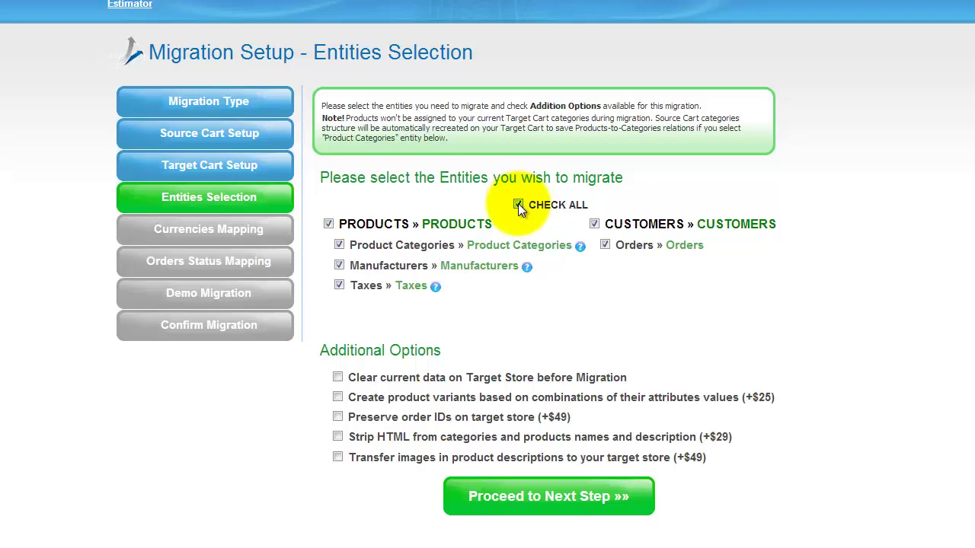
pyautogui.click(518, 204)
pyautogui.click(518, 204)
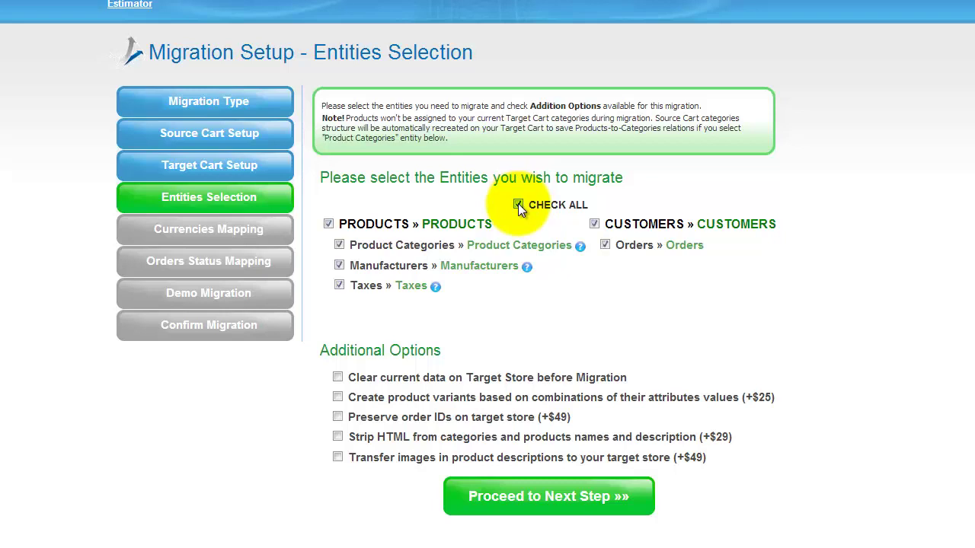
# Leave every Additional Option unchecked, including clearing target data, preserving order IDs and stripping HTML
pyautogui.click(338, 377)
pyautogui.click(338, 377)
pyautogui.click(337, 397)
pyautogui.click(337, 397)
pyautogui.click(337, 417)
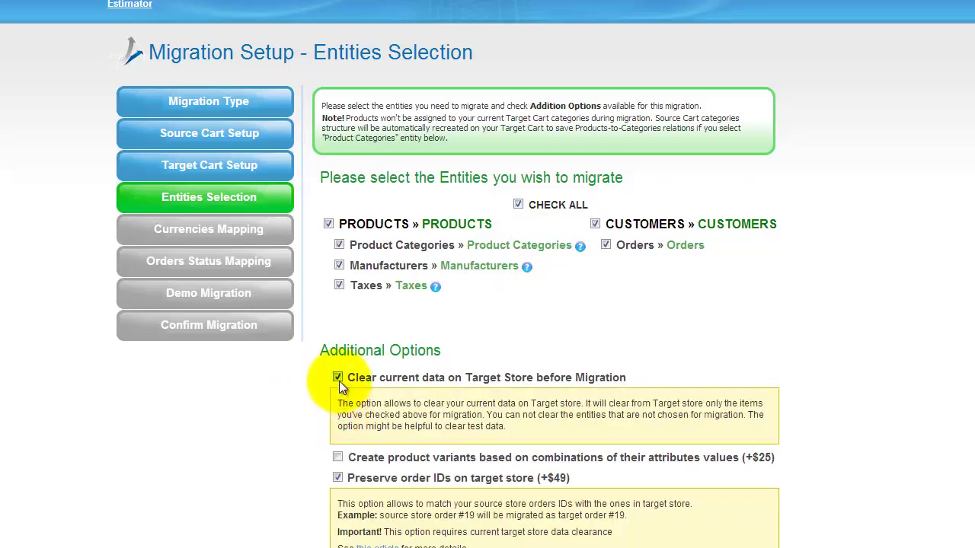
pyautogui.click(337, 378)
pyautogui.click(337, 437)
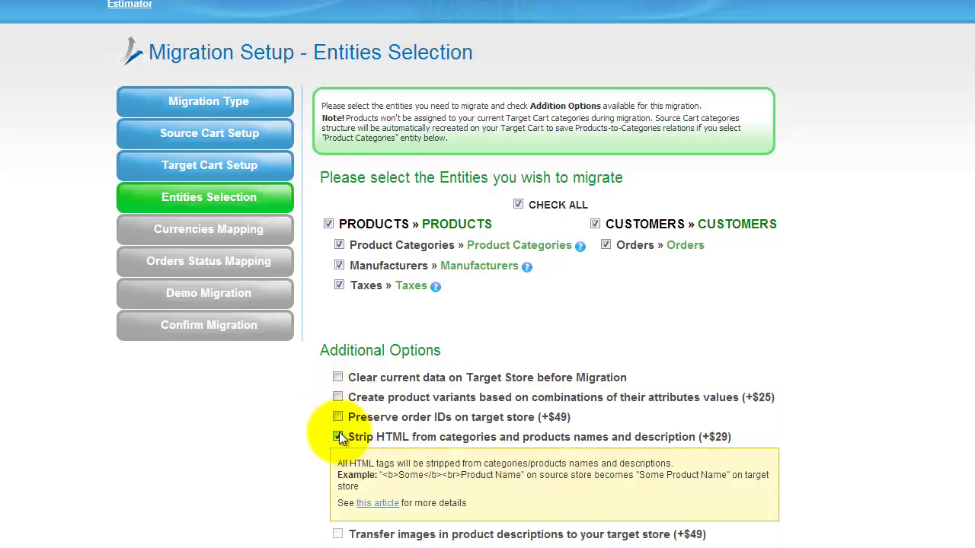
pyautogui.click(337, 437)
pyautogui.click(338, 457)
pyautogui.click(338, 457)
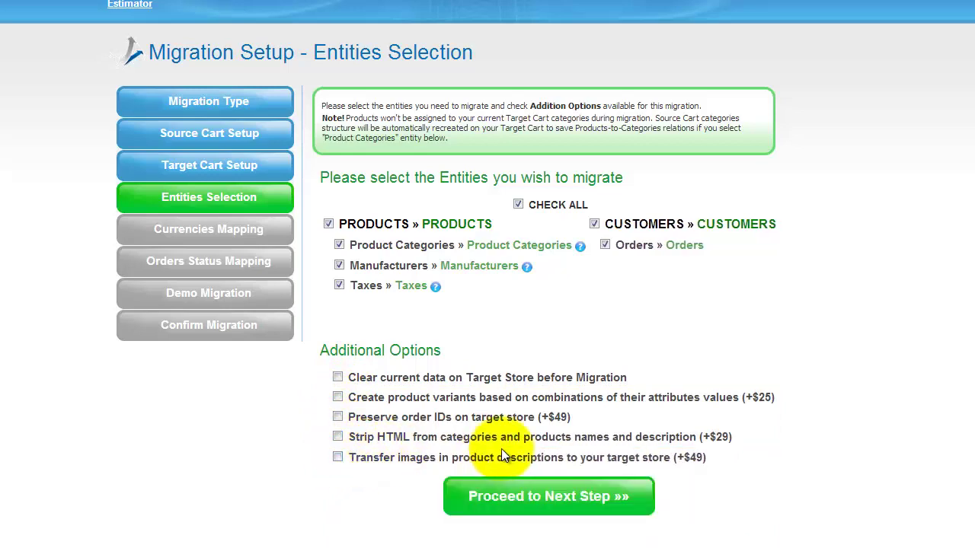
# Proceed to Currencies Mapping and keep US Dollar as the target for US Dollar and Euro
pyautogui.click(541, 491)
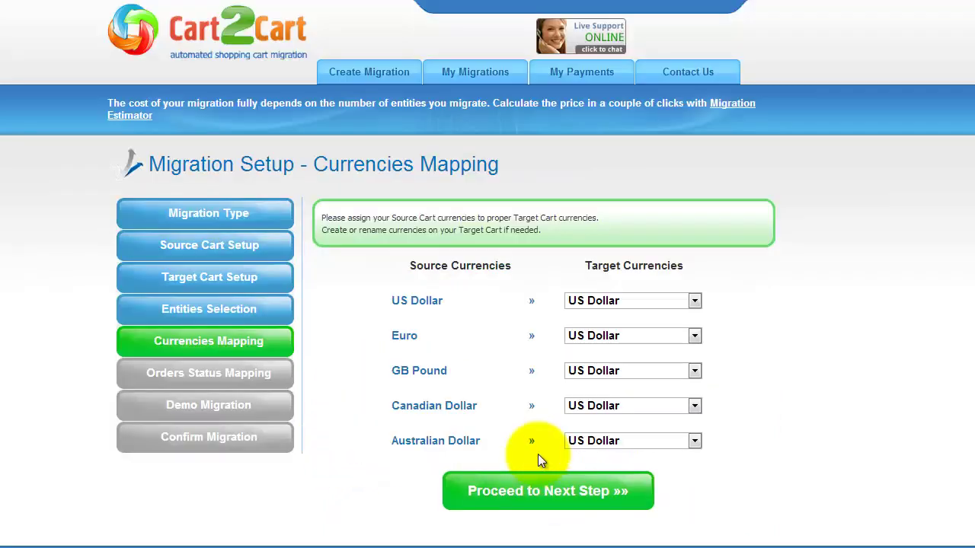
pyautogui.click(696, 301)
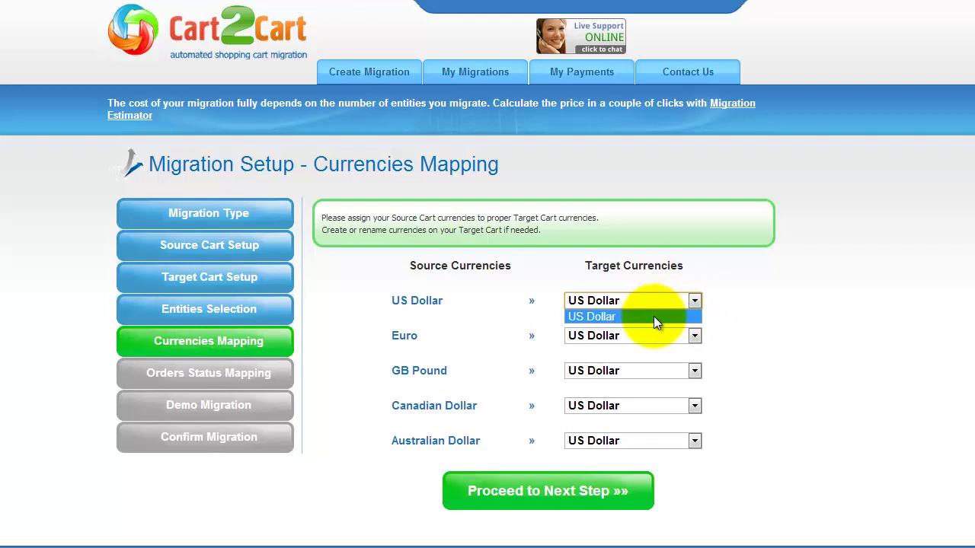
pyautogui.click(656, 316)
pyautogui.click(697, 339)
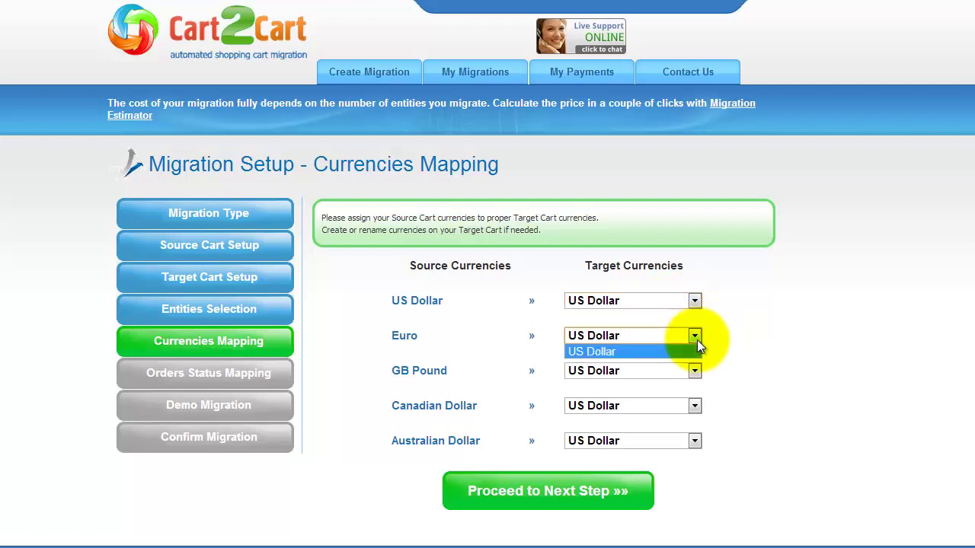
pyautogui.click(697, 336)
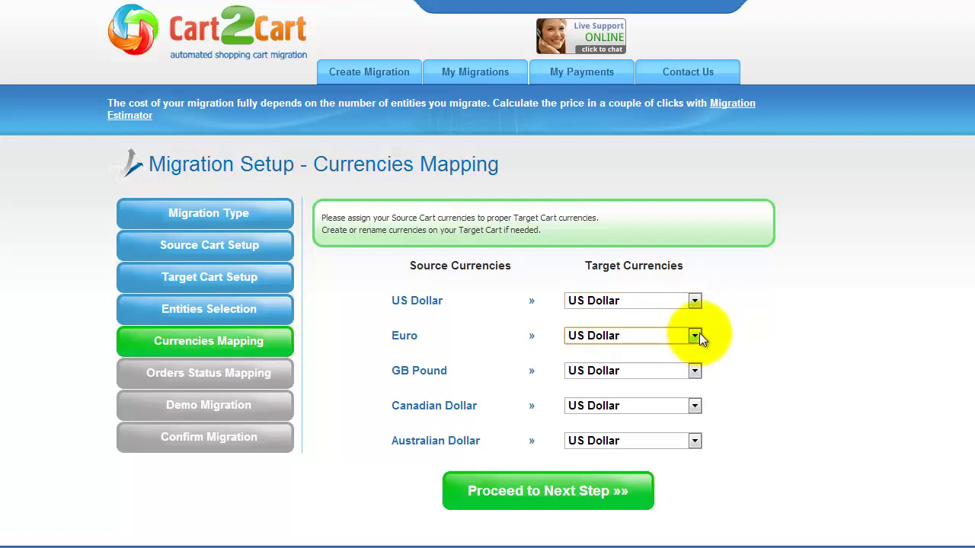
# Map Pending to Pending and Processing to Processing order statuses, then continue to Demo Migration
pyautogui.click(539, 492)
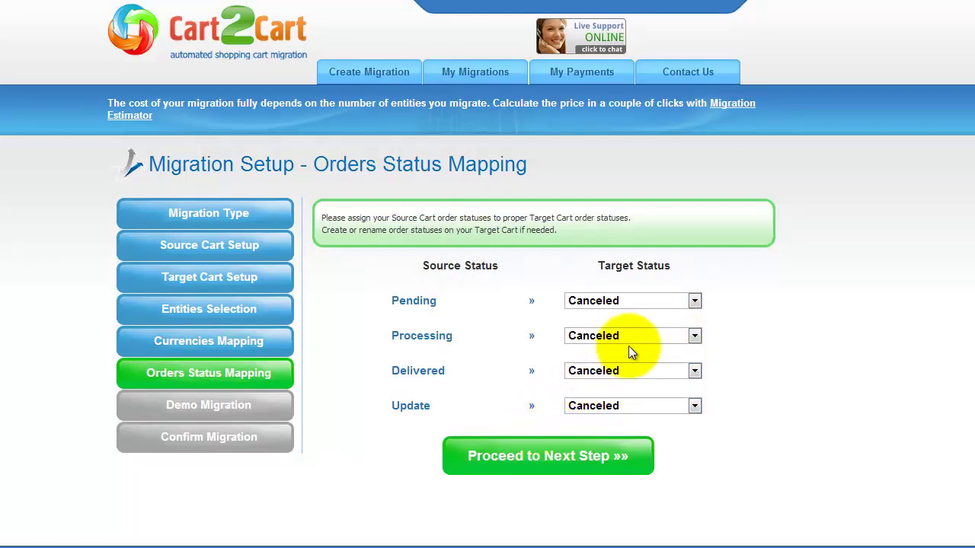
pyautogui.click(693, 300)
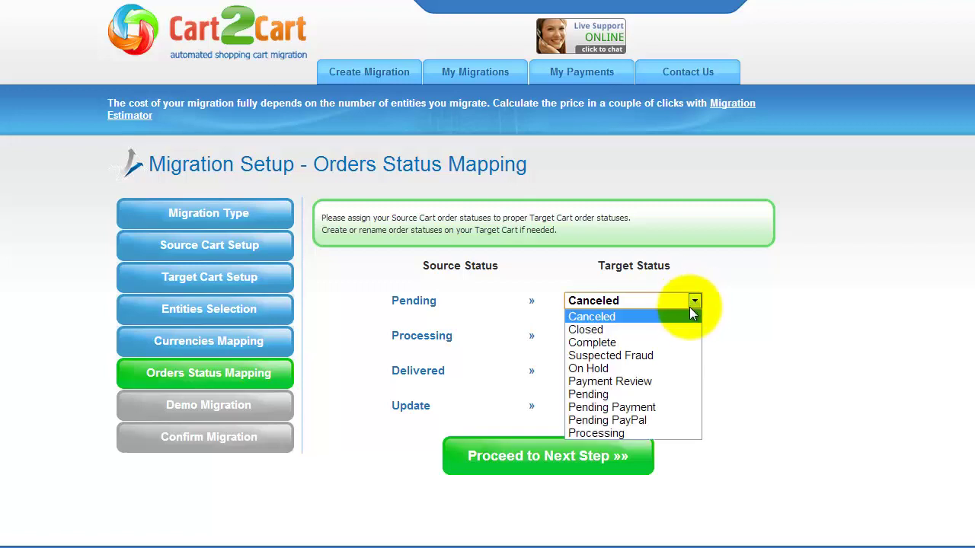
pyautogui.click(672, 393)
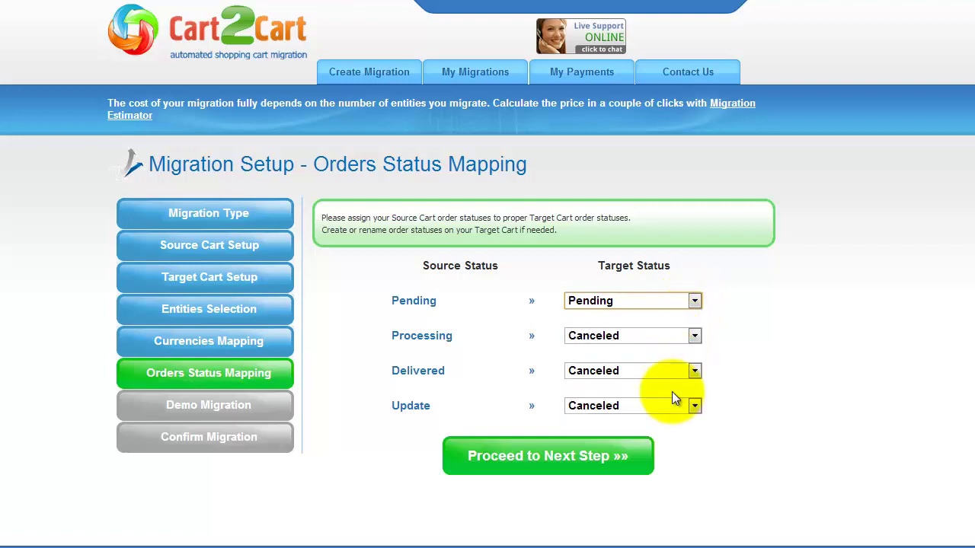
pyautogui.click(693, 336)
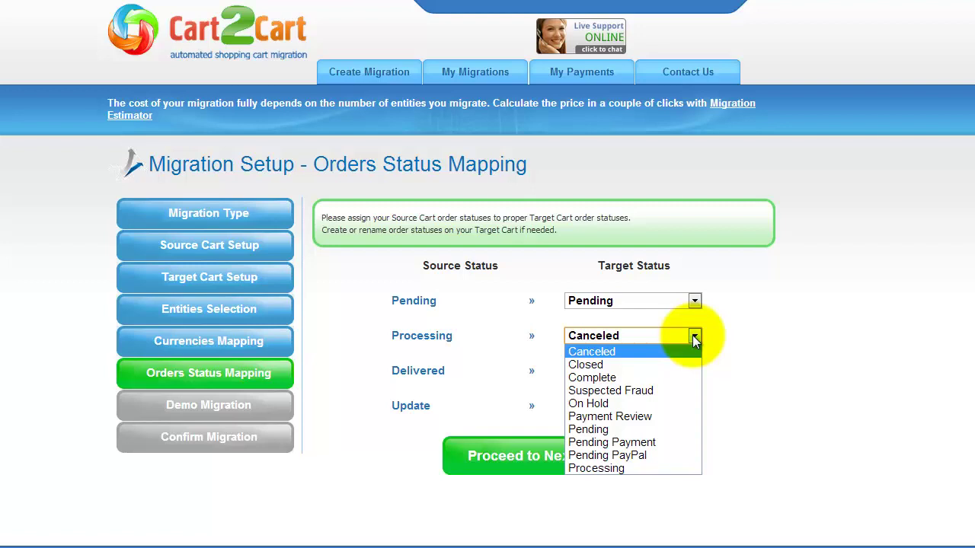
pyautogui.click(670, 470)
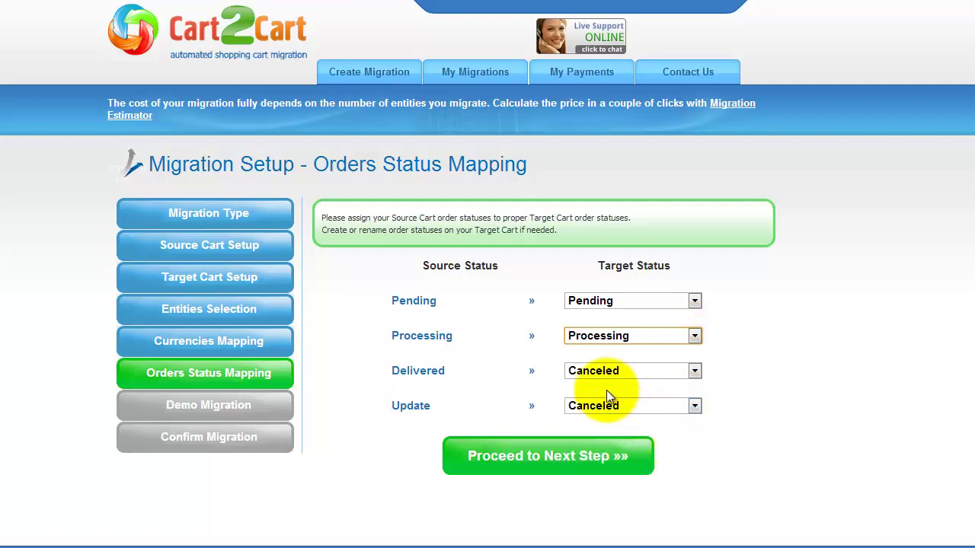
pyautogui.click(552, 456)
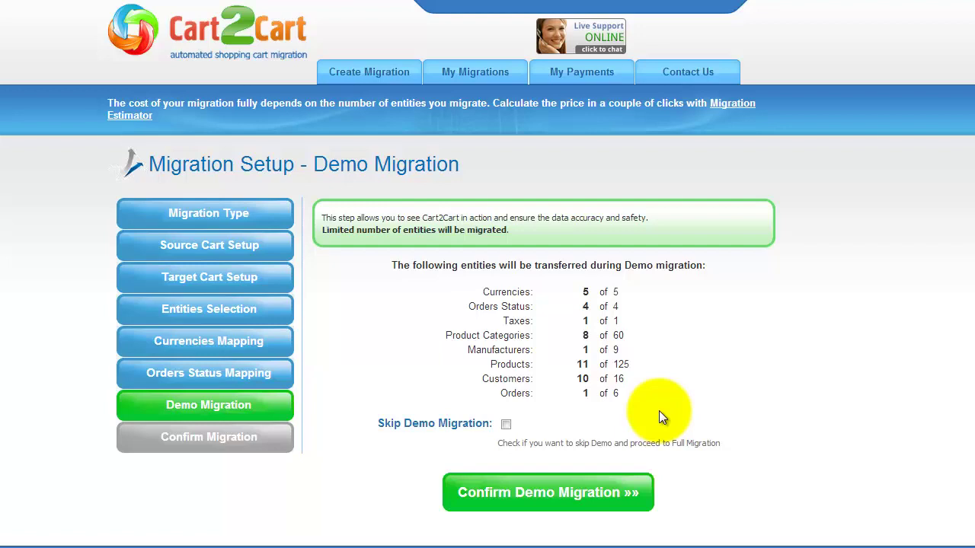
# Keep the demo migration enabled and run it
pyautogui.click(506, 425)
pyautogui.click(503, 424)
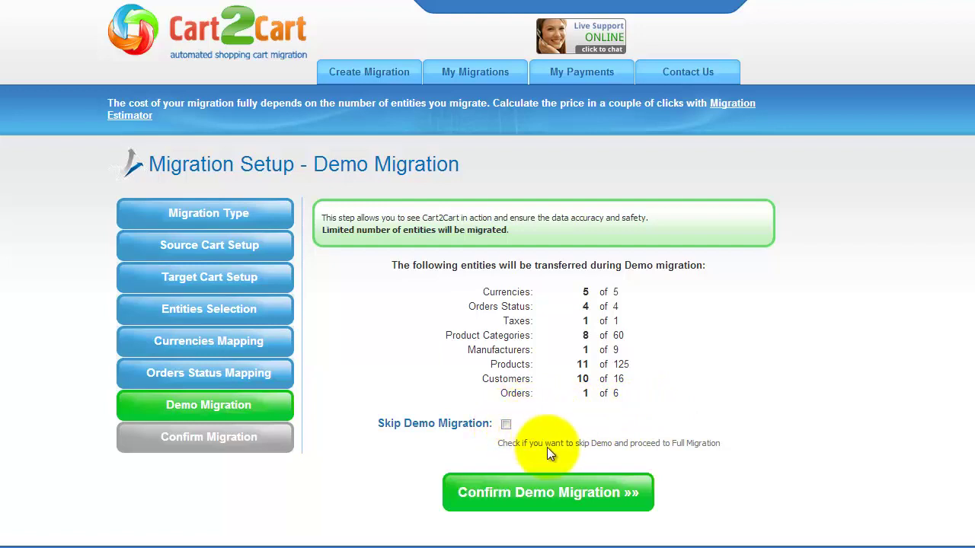
pyautogui.click(540, 496)
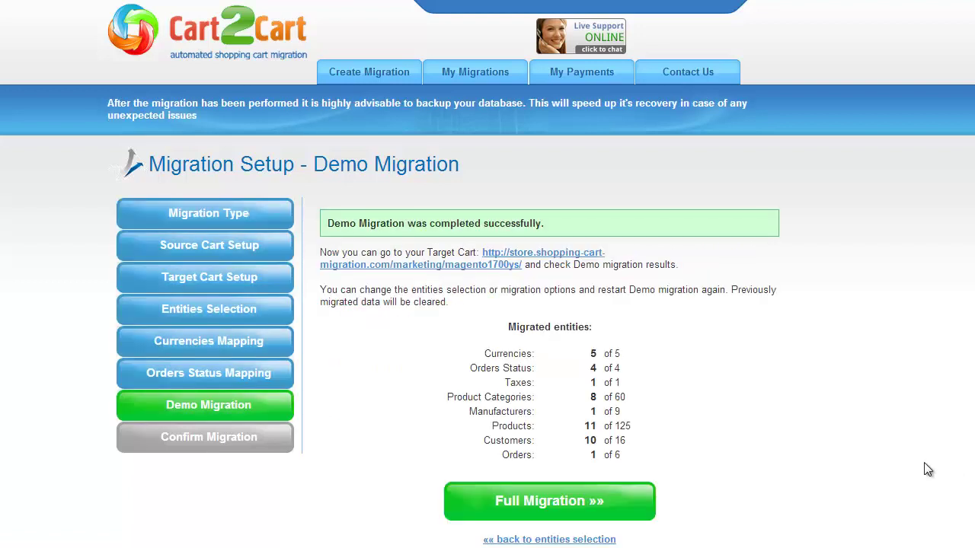
# Check the migrated products under DVD Movies > Action in the target Magento store
pyautogui.click(496, 264)
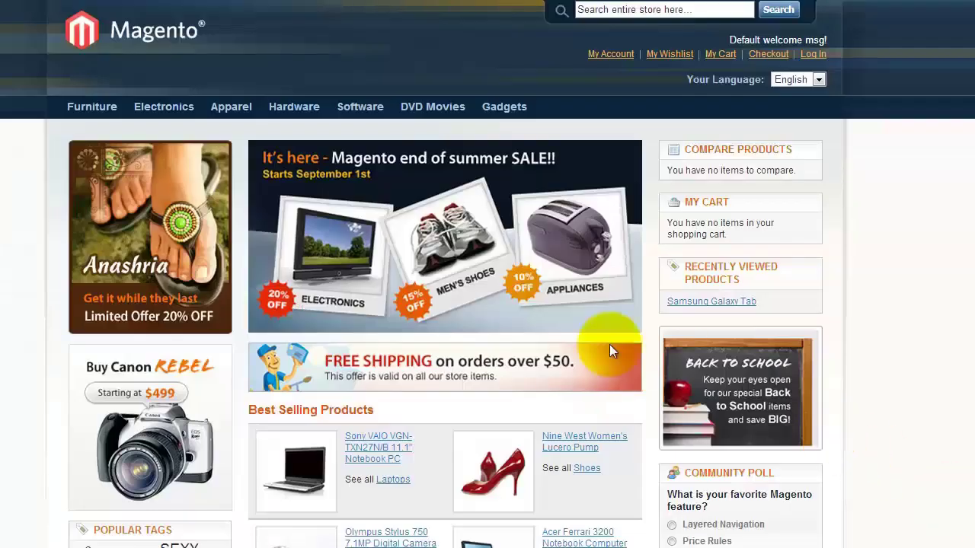
pyautogui.click(429, 111)
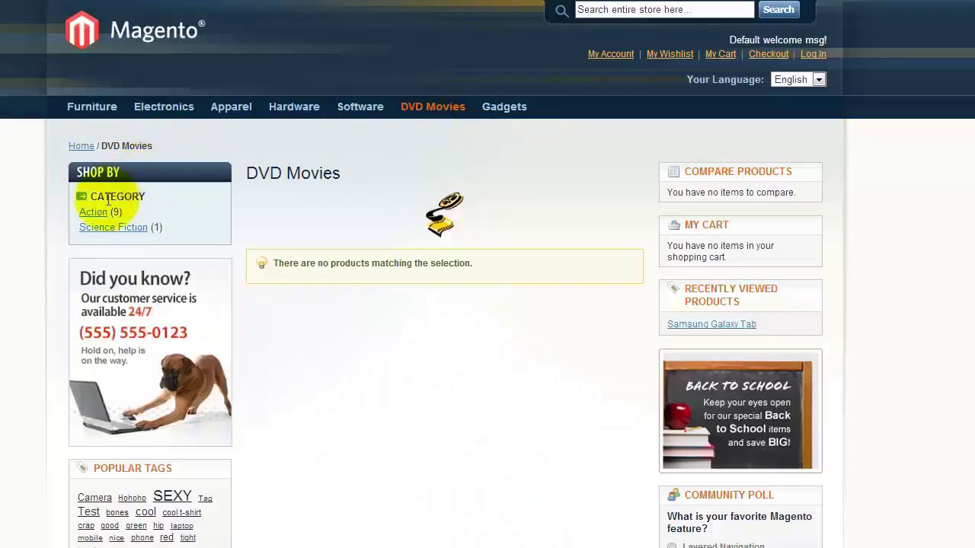
pyautogui.click(93, 213)
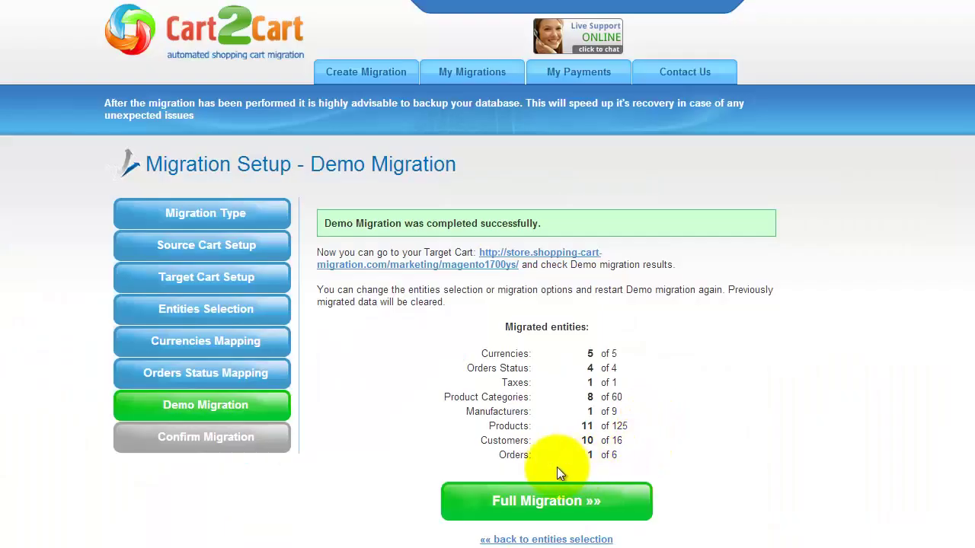
# Proceed to the full migration confirmation, leaving the discount coupon option unchecked
pyautogui.click(547, 501)
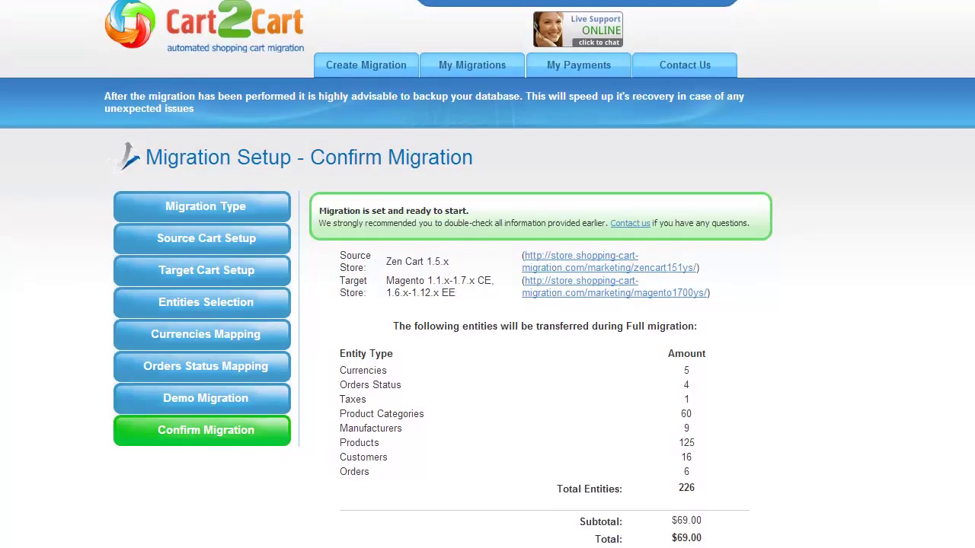
pyautogui.scroll(-3, 545, 495)
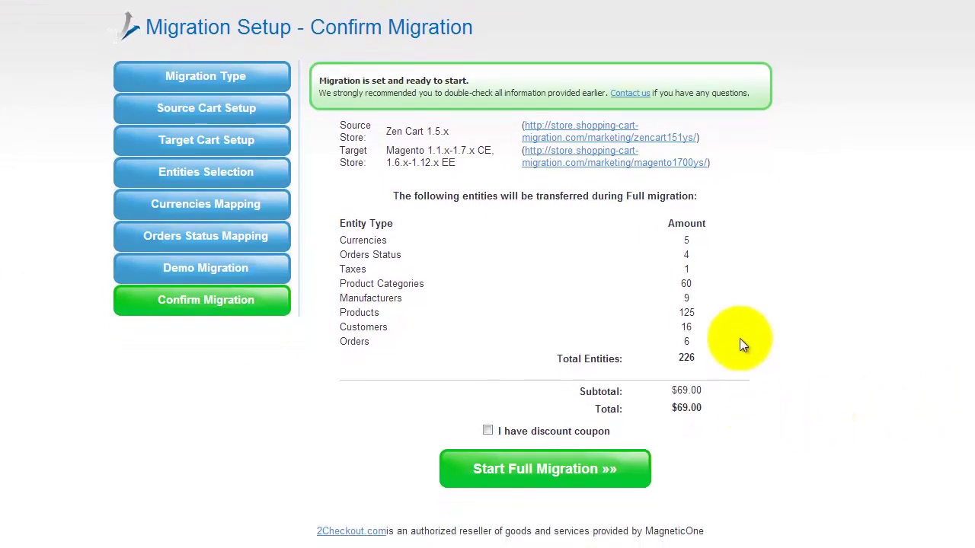
pyautogui.click(486, 430)
pyautogui.click(485, 431)
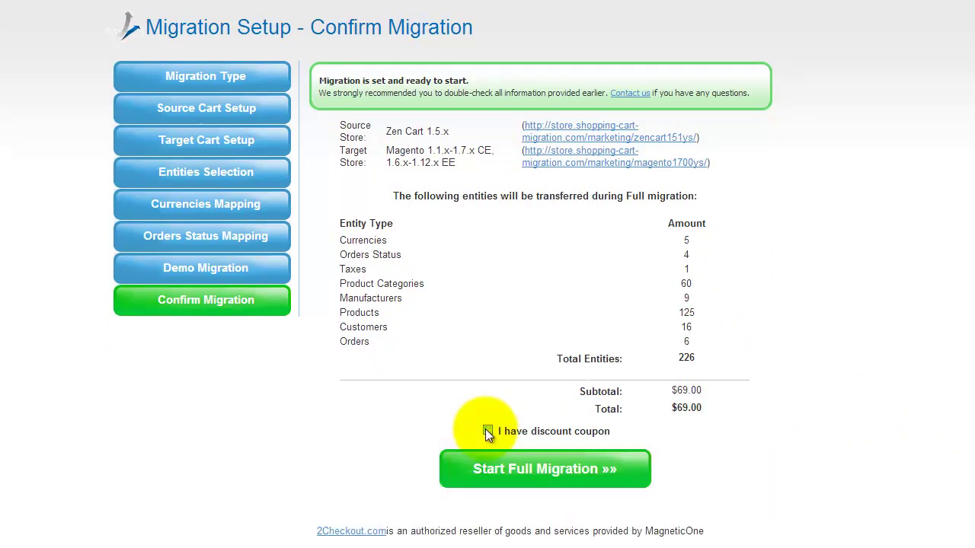
# Start the full migration of all 226 entities
pyautogui.click(534, 469)
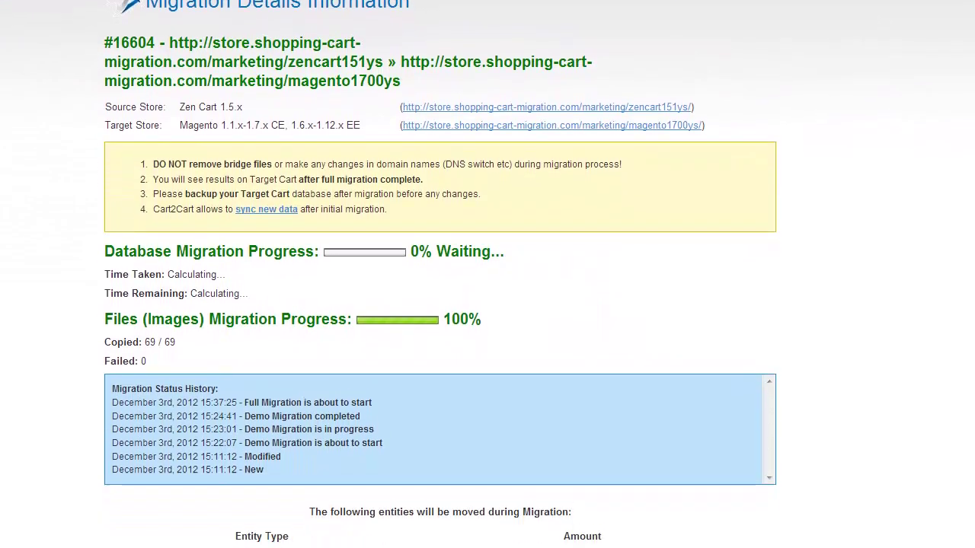